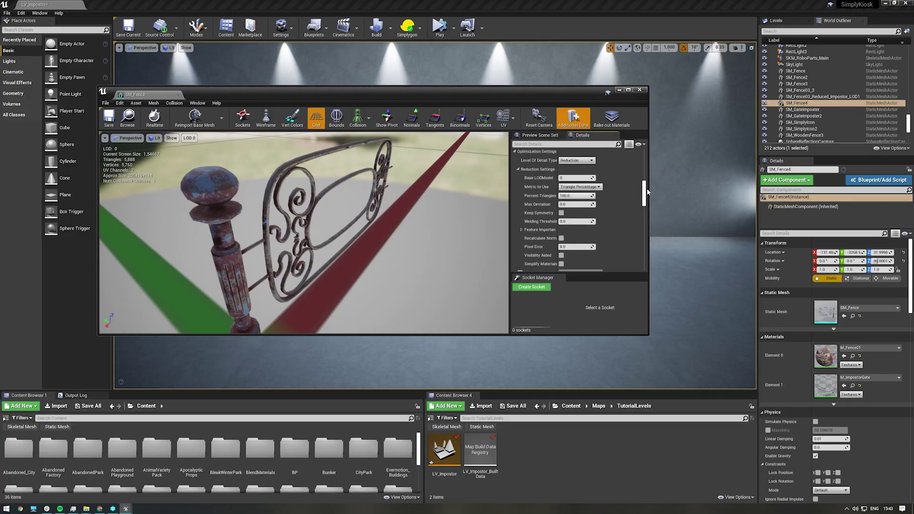
# Step: Set SM_Fence LOD 0 Percent Triangles to 10 and confirm applying the reduction
pyautogui.scroll(-1, 591, 190)
pyautogui.click(589, 190)
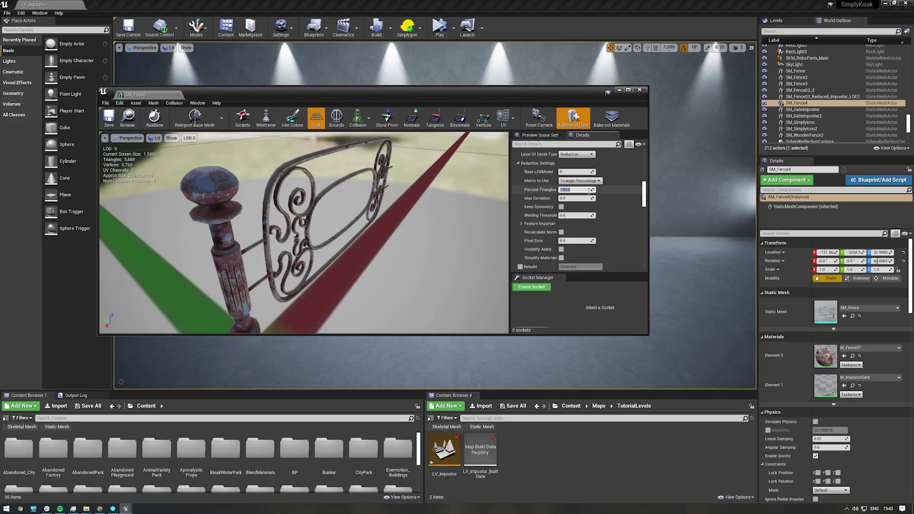
pyautogui.write('10')
pyautogui.press('Return')
pyautogui.click(593, 241)
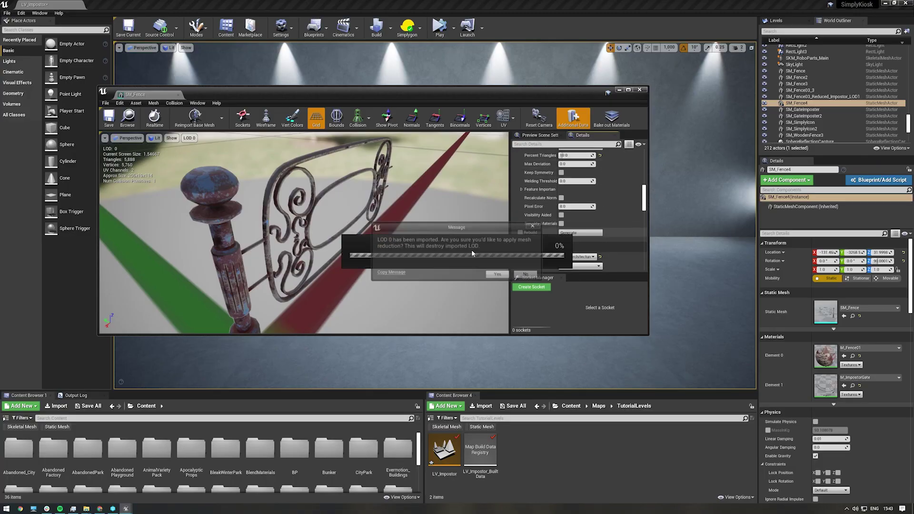
pyautogui.click(498, 275)
pyautogui.moveTo(358, 251); pyautogui.dragTo(167, 273)
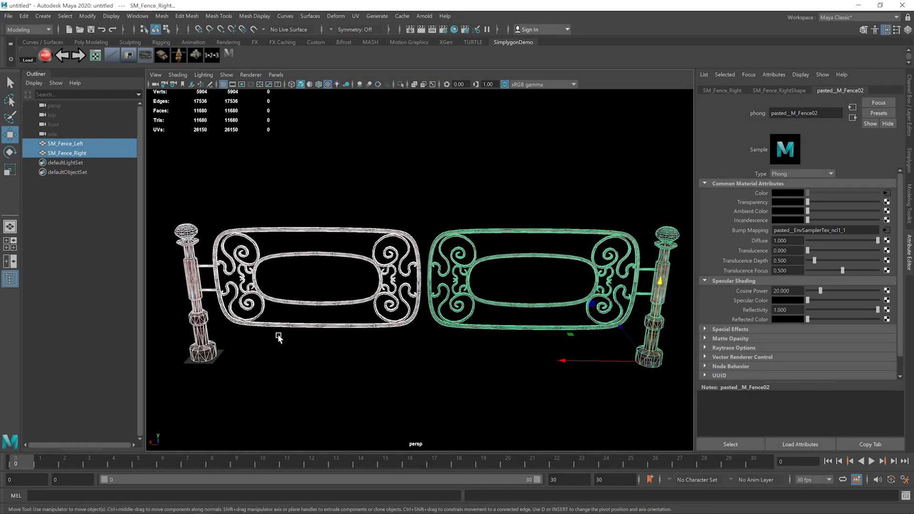
# Step: Delete the existing BillboardCloudPipeline and bring up Add LOD Component > Template > Basic
pyautogui.keyDown('alt'); pyautogui.moveTo(281, 342); pyautogui.dragTo(384, 339); pyautogui.keyUp('alt')
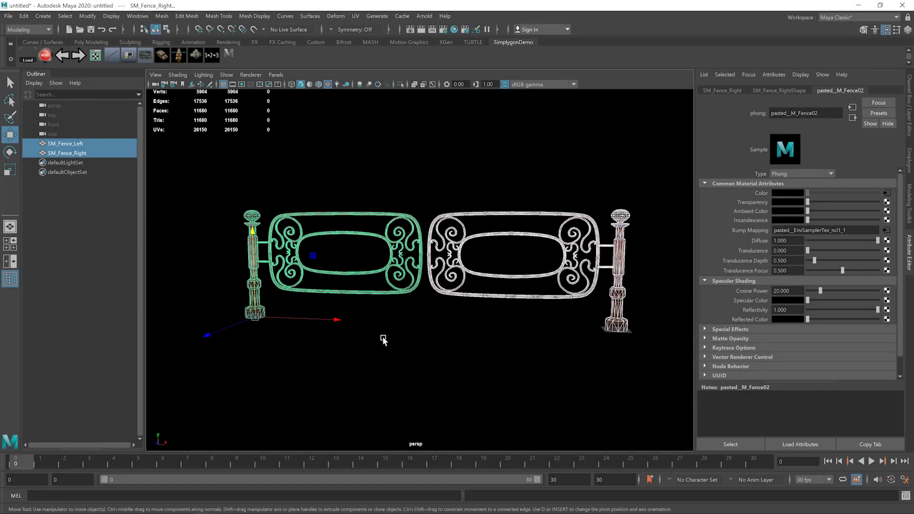
pyautogui.click(909, 160)
pyautogui.click(893, 158)
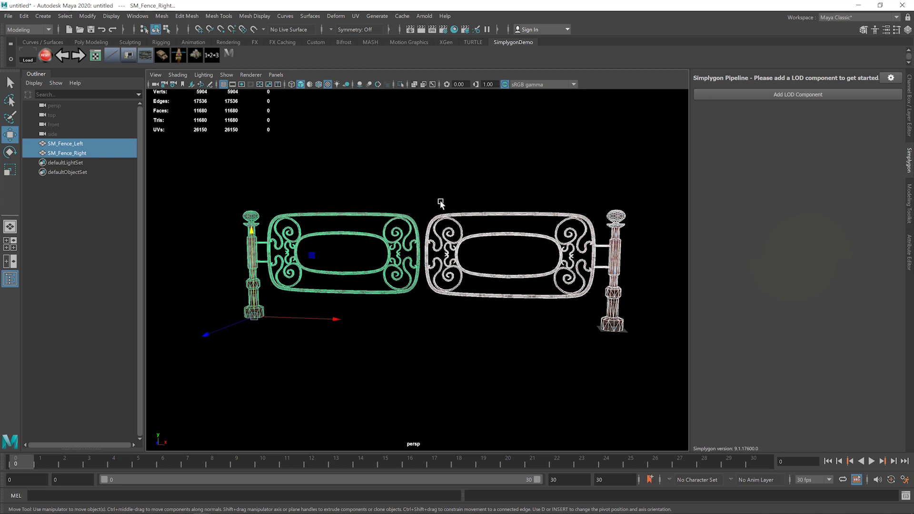
pyautogui.click(776, 92)
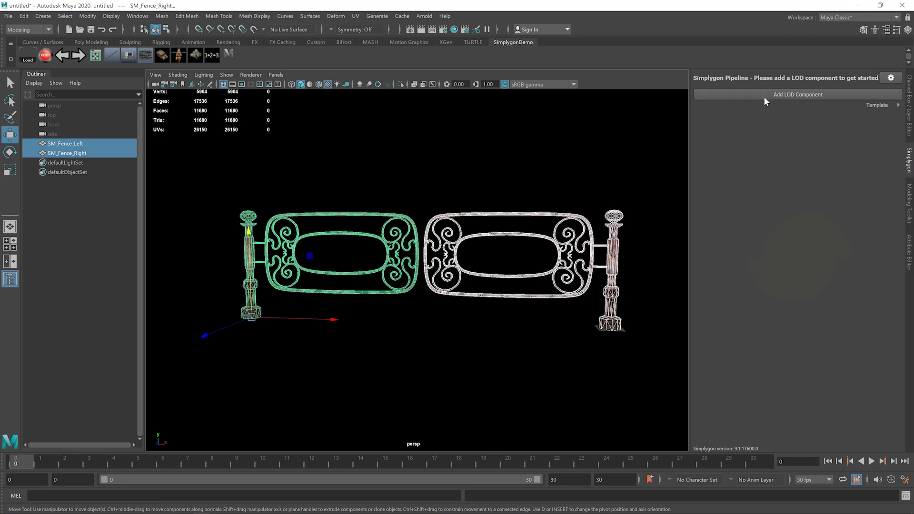
pyautogui.moveTo(880, 104)
pyautogui.moveTo(837, 107)
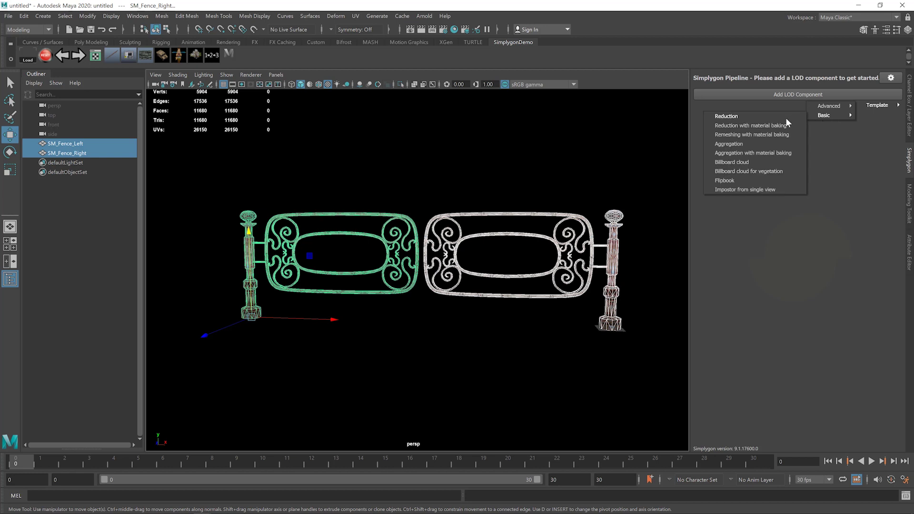
# Step: Add a Basic Billboard cloud component and expand its BillboardCloudSettings for both fences
pyautogui.click(778, 161)
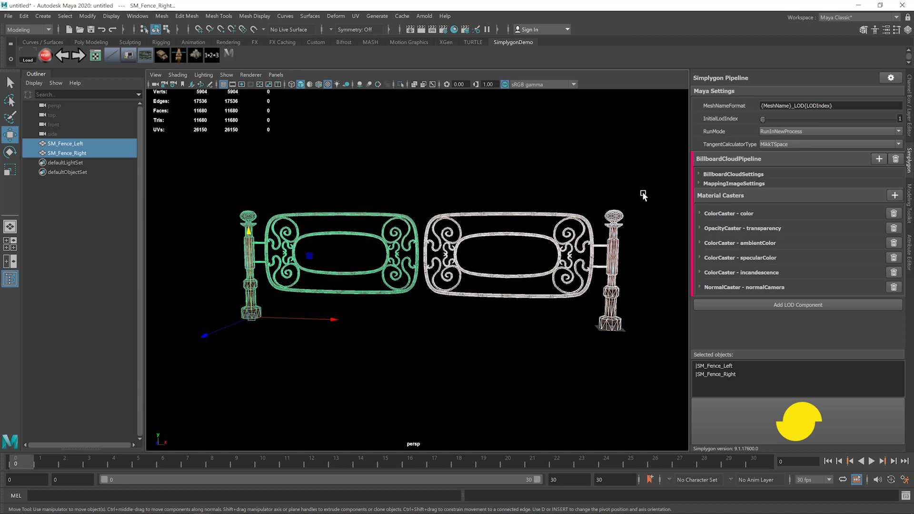
pyautogui.click(700, 174)
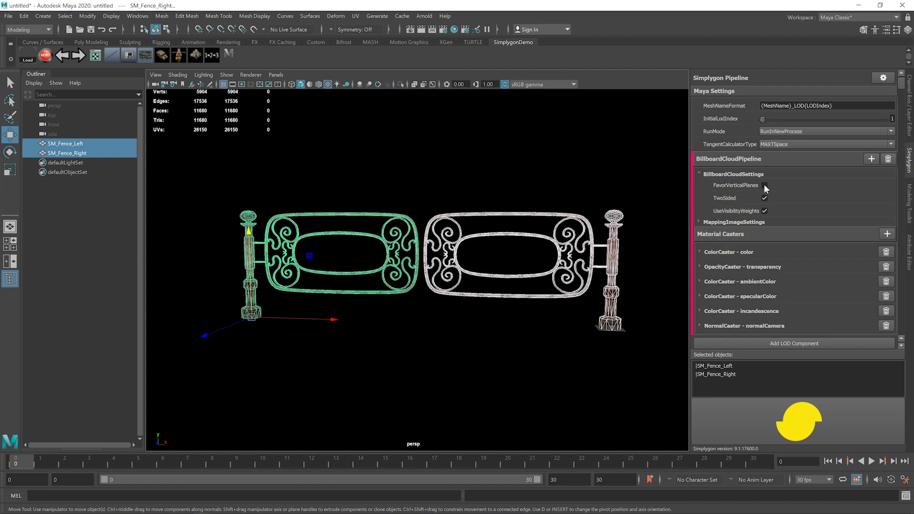
pyautogui.keyDown('alt'); pyautogui.moveTo(447, 255); pyautogui.dragTo(451, 288); pyautogui.keyUp('alt')
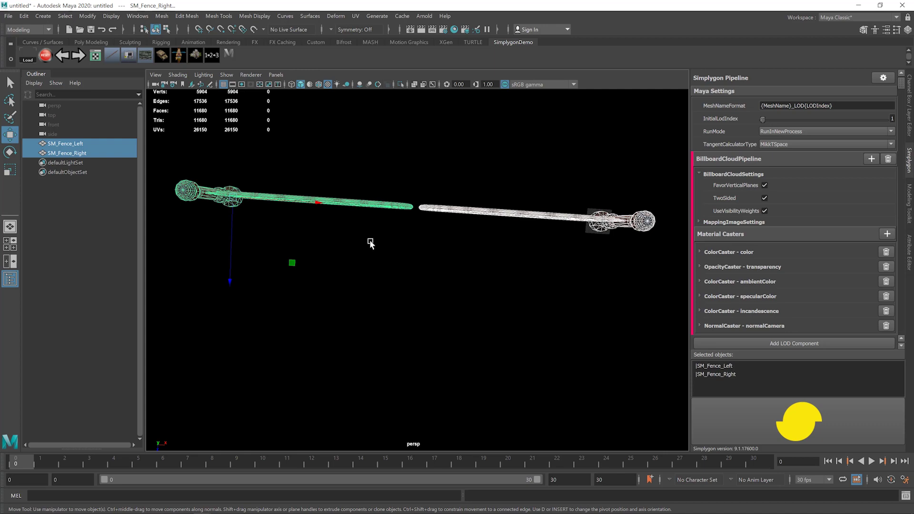
pyautogui.keyDown('alt'); pyautogui.moveTo(384, 249); pyautogui.dragTo(400, 203); pyautogui.keyUp('alt')
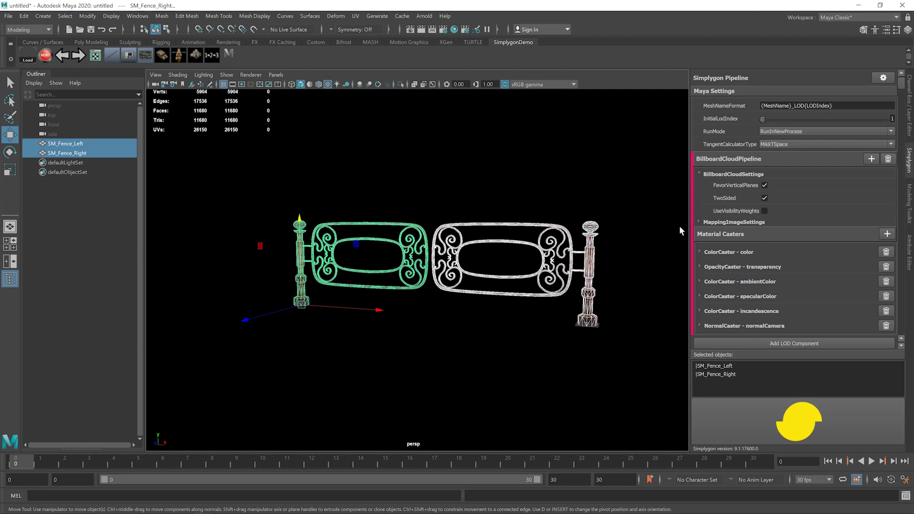
pyautogui.keyDown('alt'); pyautogui.moveTo(456, 238); pyautogui.dragTo(565, 222); pyautogui.keyUp('alt')
pyautogui.scroll(-2, 477, 237)
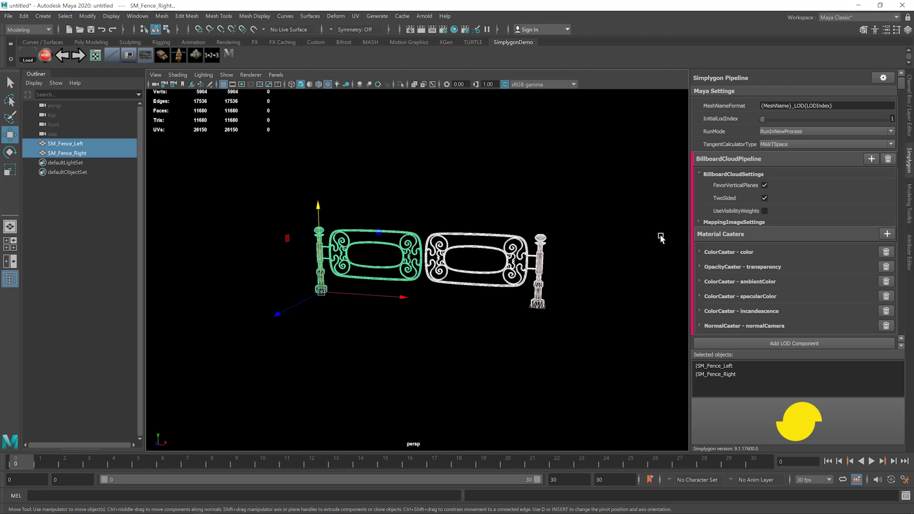
# Step: Change OutputMaterialSettings TextureWidth and TextureHeight from 1024 to 512
pyautogui.click(699, 223)
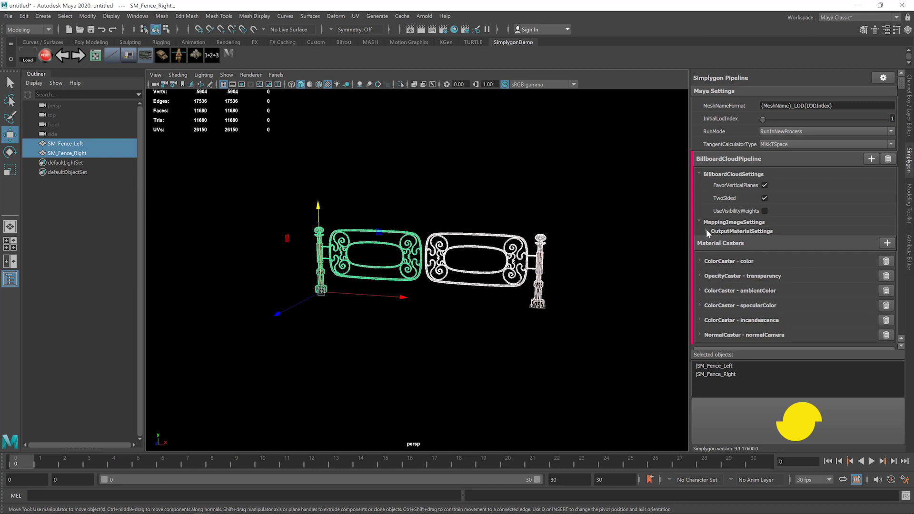
pyautogui.click(708, 231)
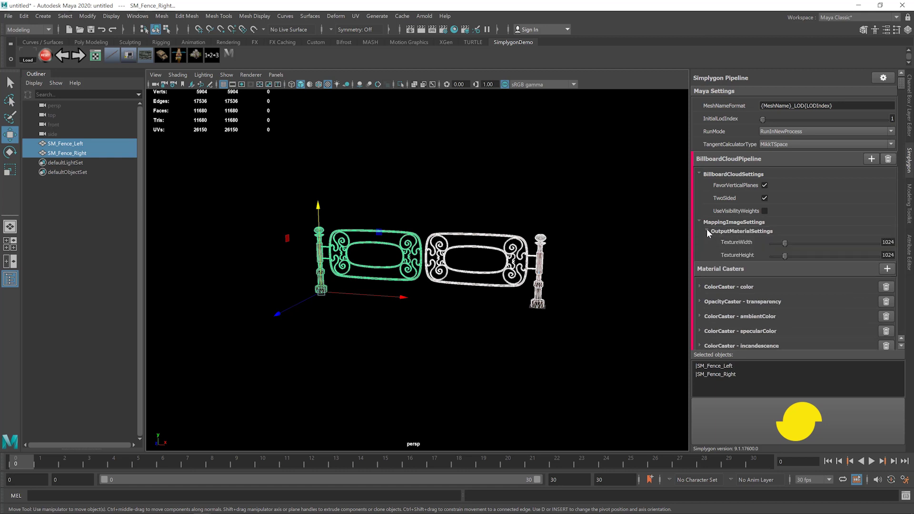
pyautogui.doubleClick(889, 241)
pyautogui.doubleClick(889, 254)
pyautogui.write('512')
pyautogui.press('Return')
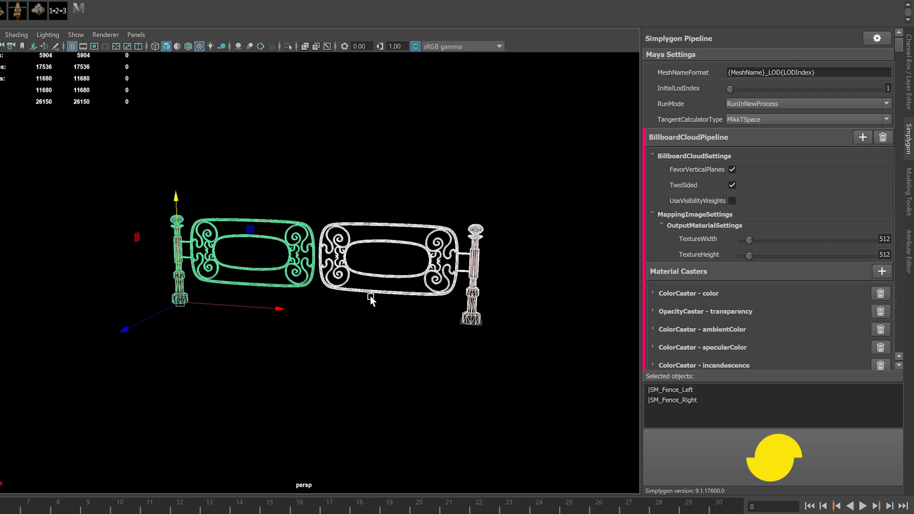
# Step: Delete the ambientColor, specularColor and incandescence casters, leaving color, transparency and normalCamera
pyautogui.click(881, 330)
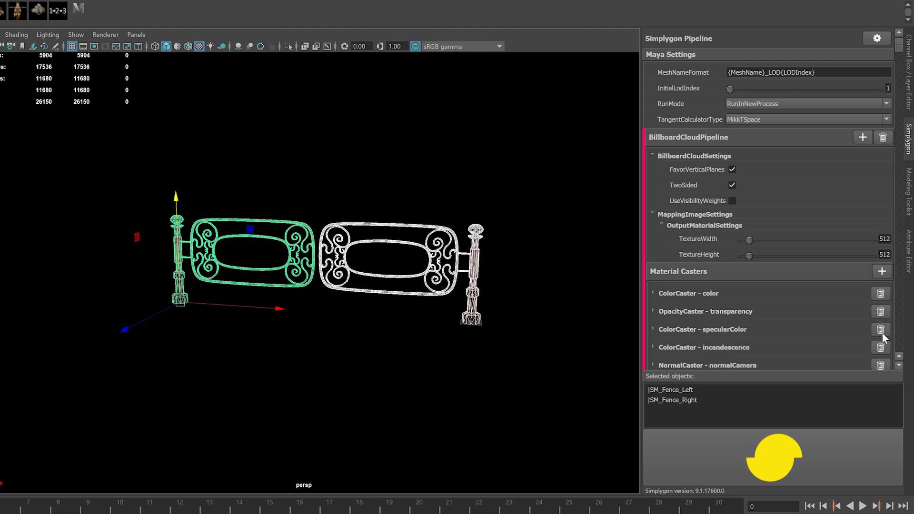
pyautogui.click(881, 330)
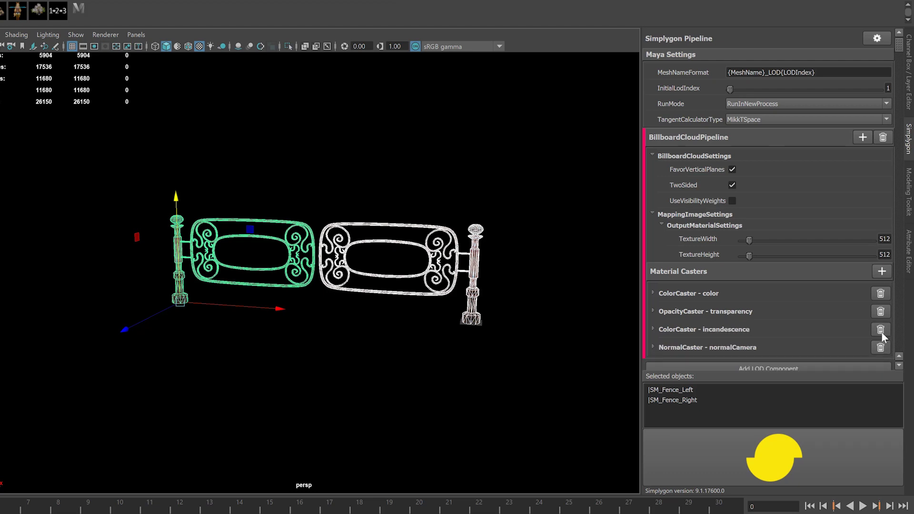
pyautogui.click(881, 331)
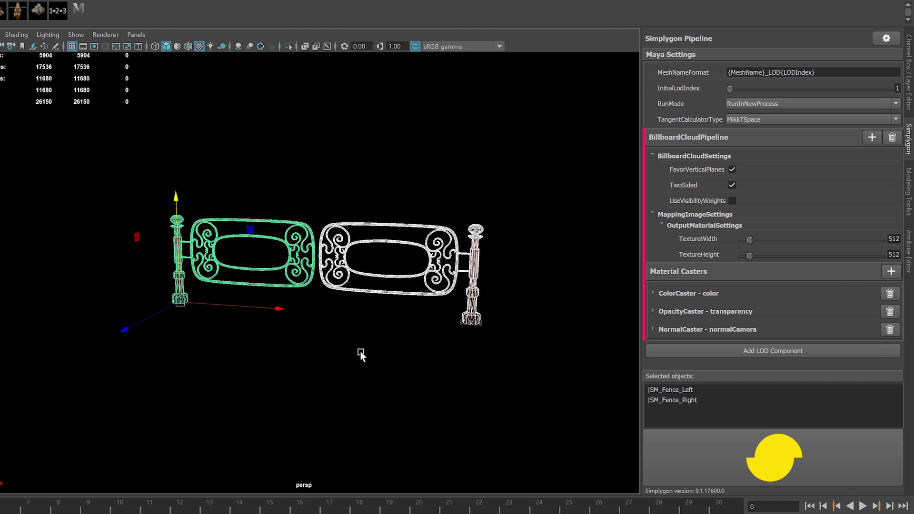
pyautogui.scroll(1, 361, 352)
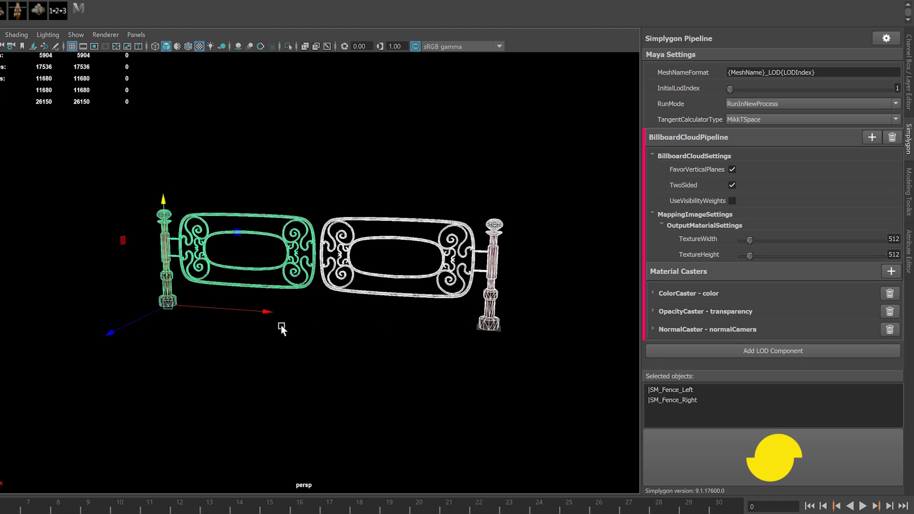
pyautogui.moveTo(280, 327)
pyautogui.keyDown('alt'); pyautogui.mouseDown()
pyautogui.moveTo(329, 318)
pyautogui.moveTo(290, 318)
pyautogui.mouseUp(); pyautogui.keyUp('alt')
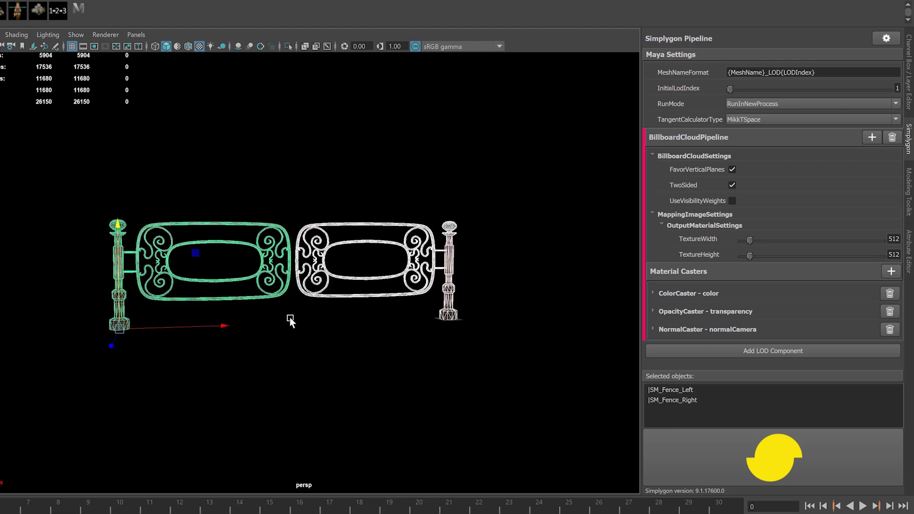
pyautogui.press('f')
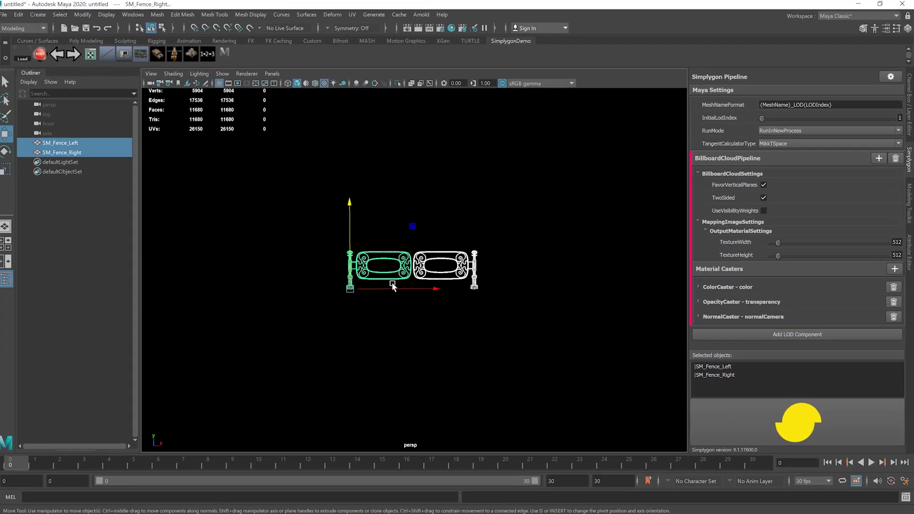
pyautogui.scroll(4, 394, 286)
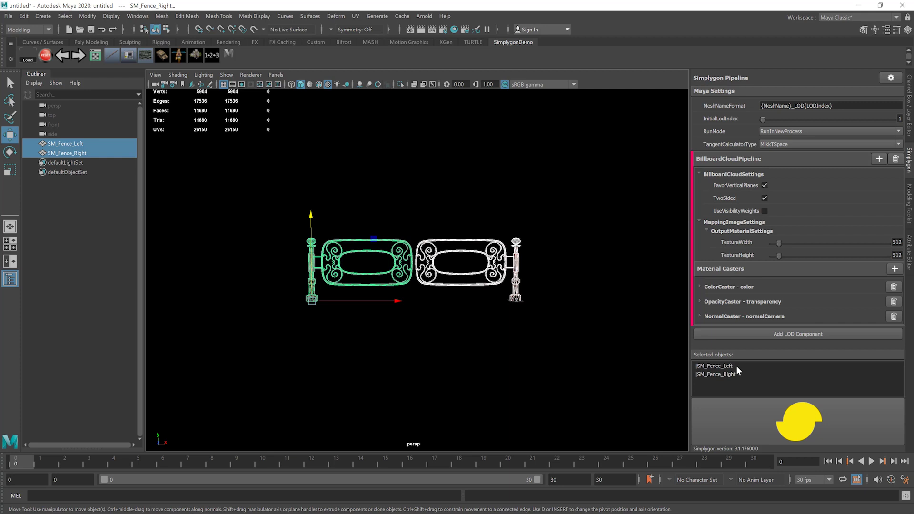
# Step: Run Simplygon on both fence meshes and inspect the resulting BillboardCloudProxy_0_LOD1
pyautogui.click(785, 422)
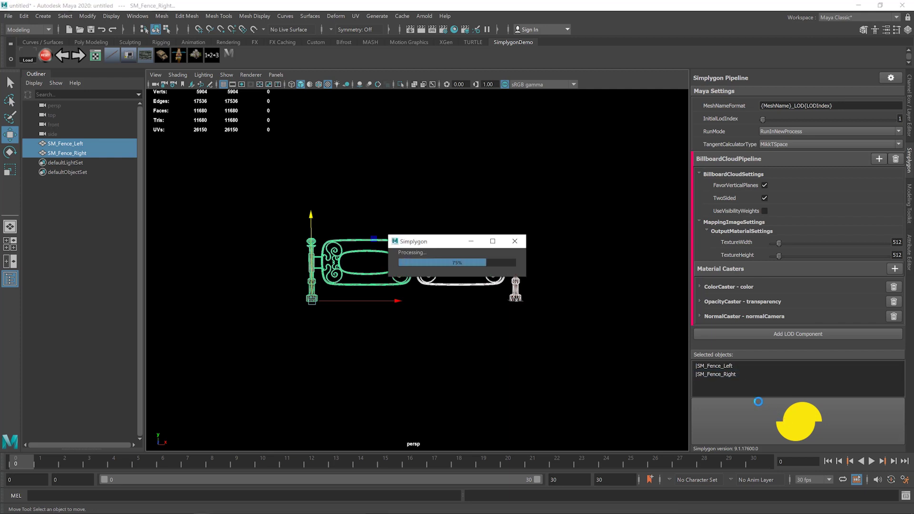
pyautogui.keyDown('alt'); pyautogui.moveTo(419, 336); pyautogui.dragTo(460, 339); pyautogui.keyUp('alt')
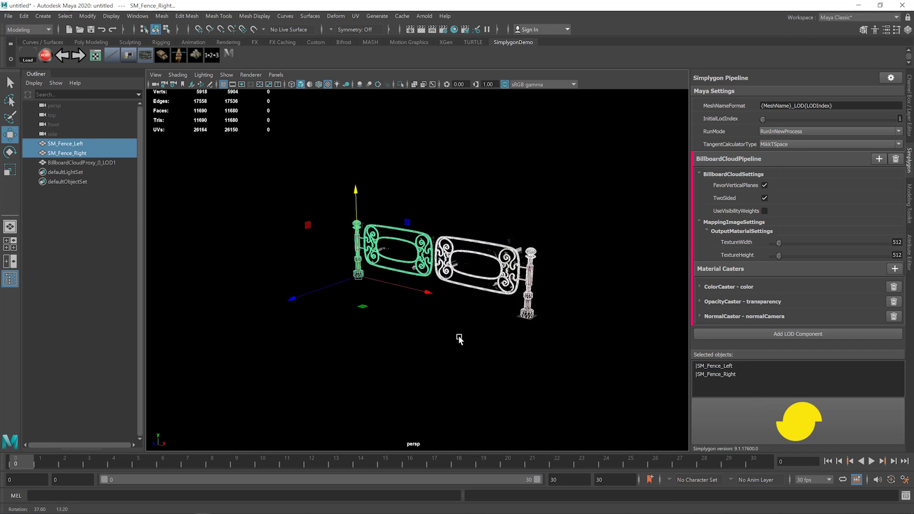
pyautogui.click(460, 339)
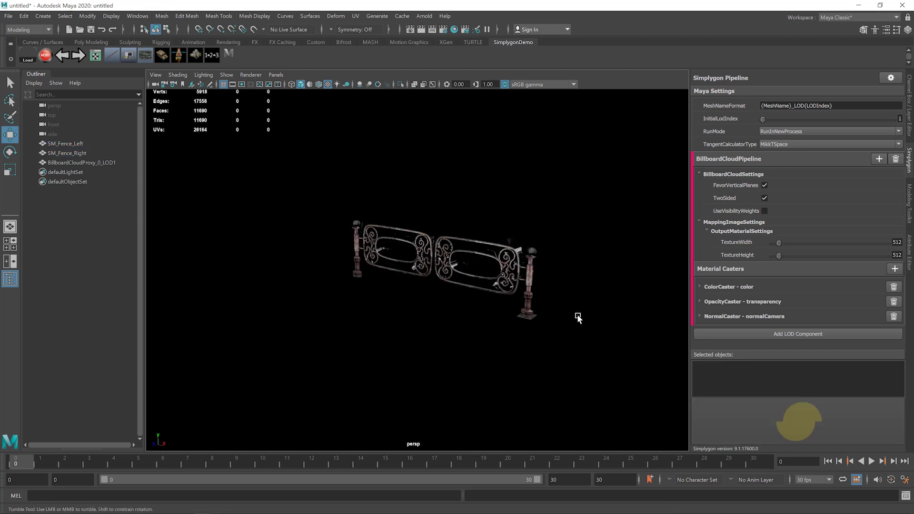
pyautogui.keyDown('alt'); pyautogui.moveTo(577, 318); pyautogui.dragTo(574, 319); pyautogui.keyUp('alt')
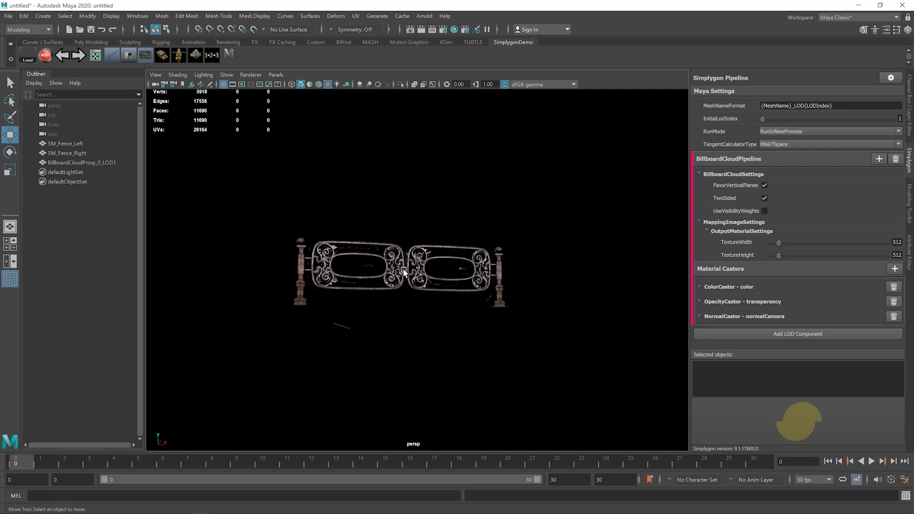
pyautogui.scroll(3, 359, 262)
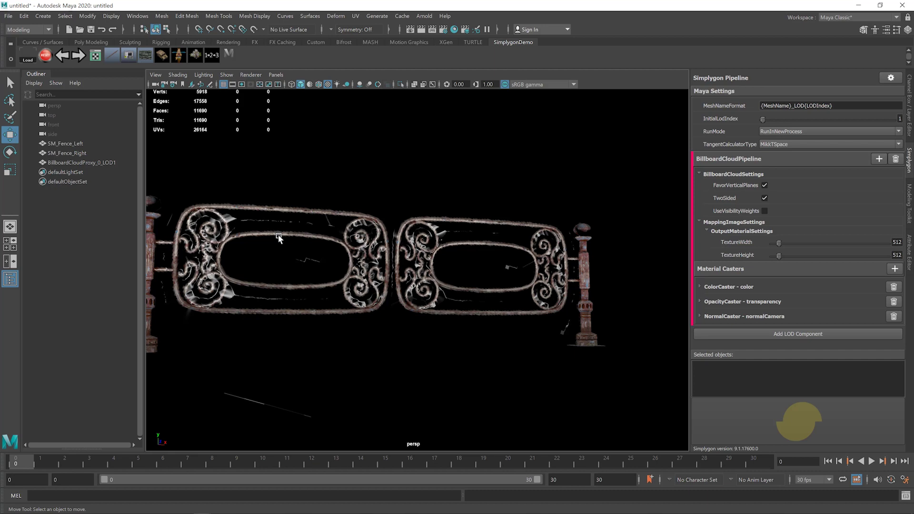
pyautogui.scroll(-2, 278, 237)
pyautogui.scroll(-2, 353, 292)
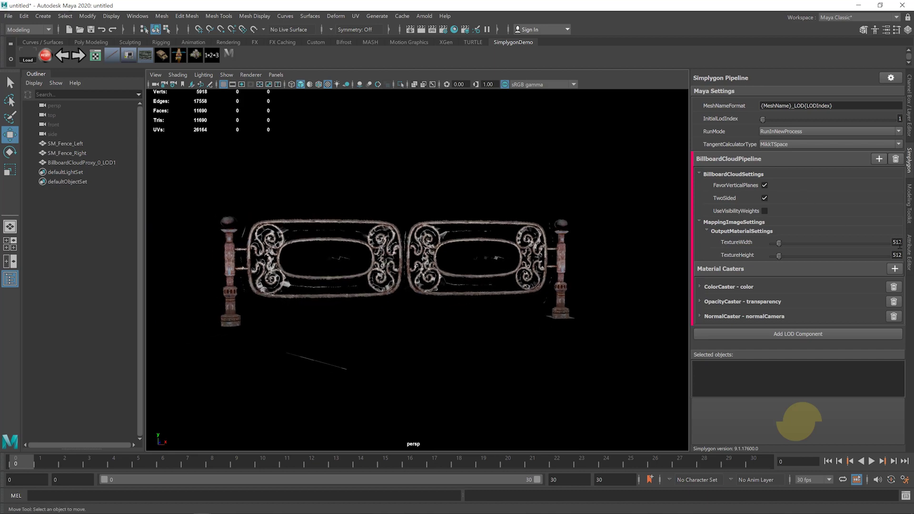
# Step: Select BillboardCloudProxy_0_LOD1 in the Attribute Editor and inspect its billboard planes
pyautogui.click(909, 260)
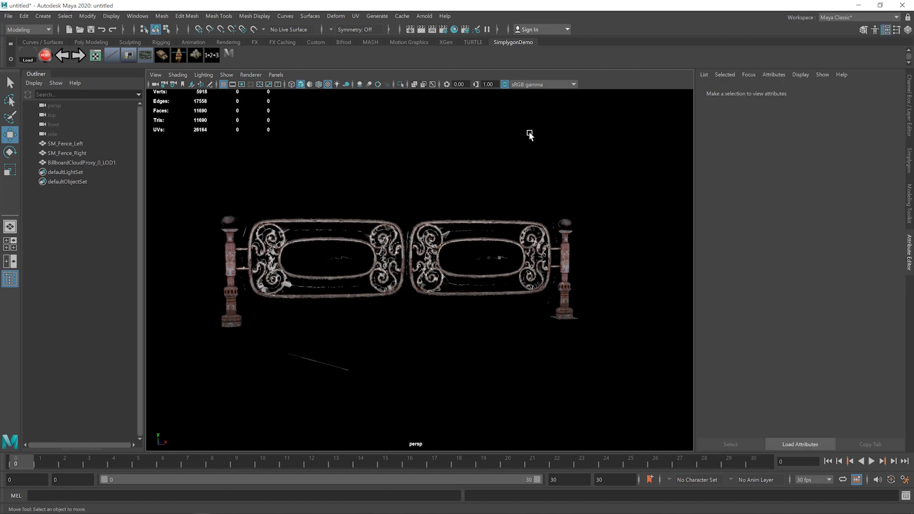
pyautogui.click(103, 164)
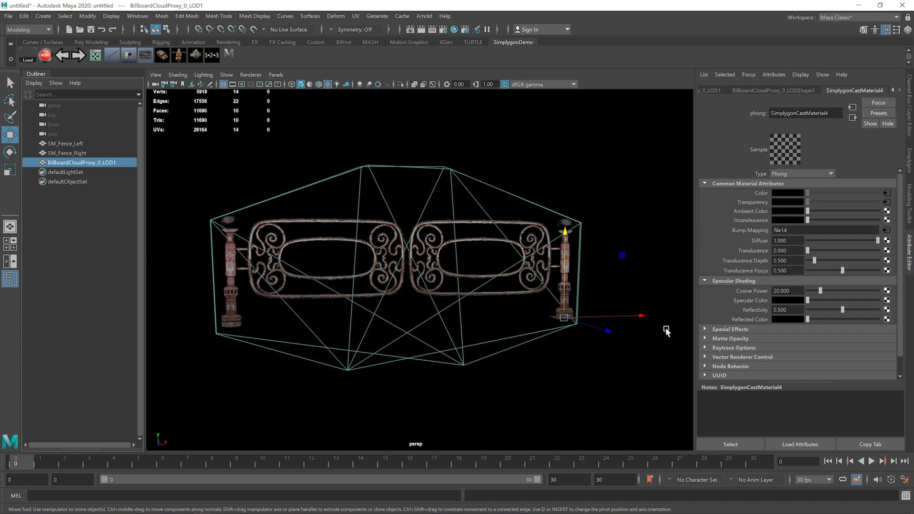
pyautogui.keyDown('alt'); pyautogui.moveTo(666, 331); pyautogui.dragTo(349, 181); pyautogui.keyUp('alt')
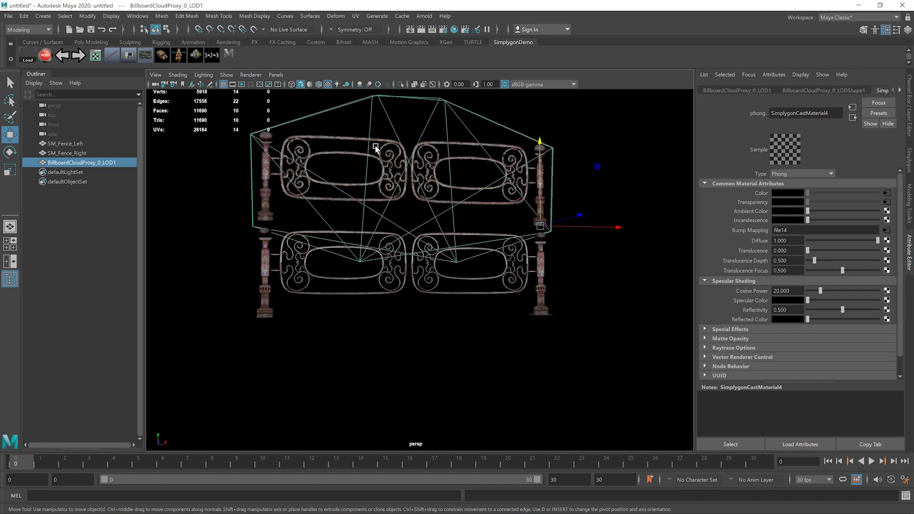
pyautogui.keyDown('alt'); pyautogui.moveTo(375, 148); pyautogui.dragTo(286, 212); pyautogui.keyUp('alt')
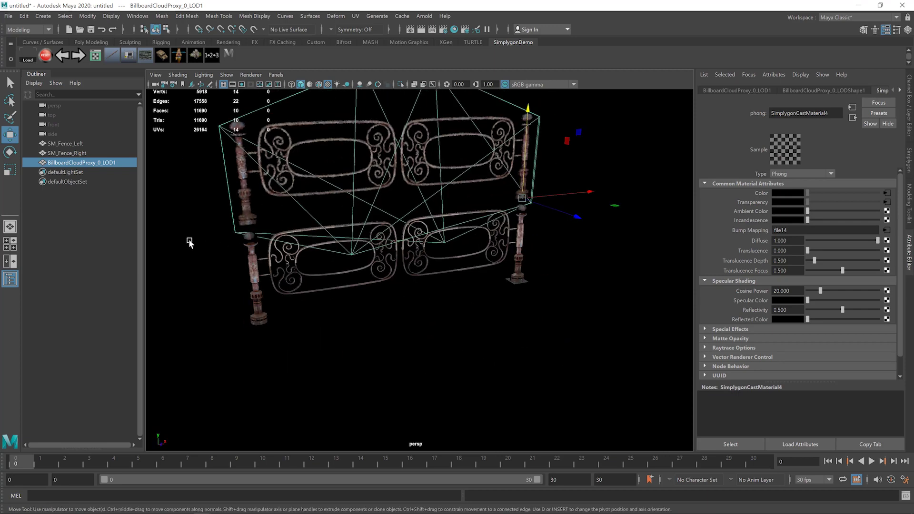
pyautogui.click(195, 233)
pyautogui.moveTo(566, 329); pyautogui.dragTo(567, 329)
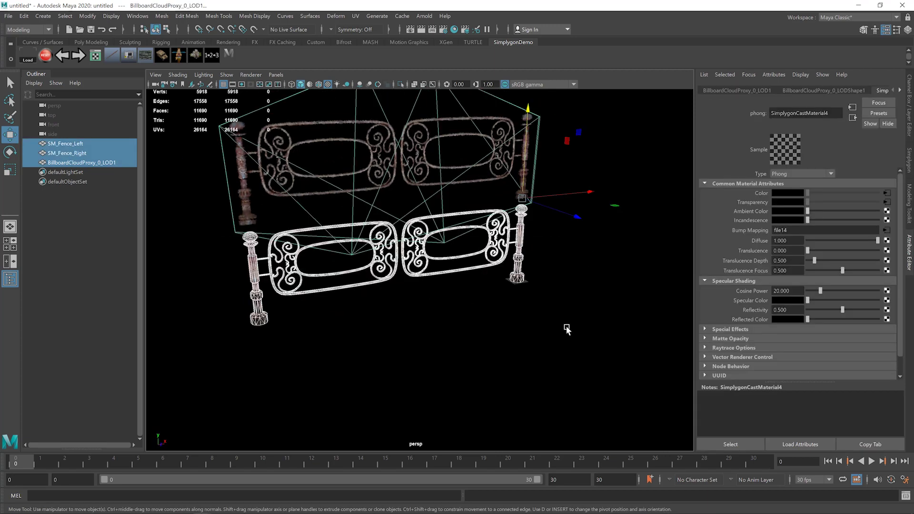
pyautogui.click(574, 325)
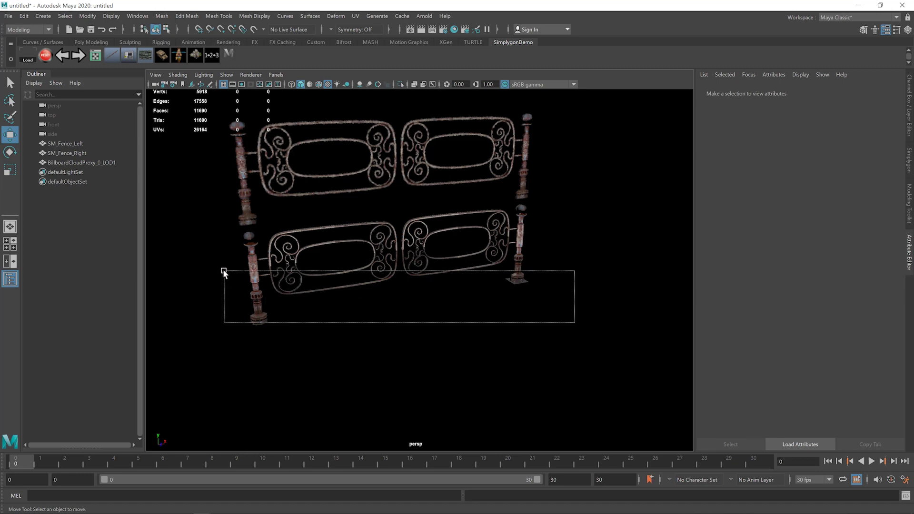
pyautogui.moveTo(223, 271); pyautogui.dragTo(224, 273)
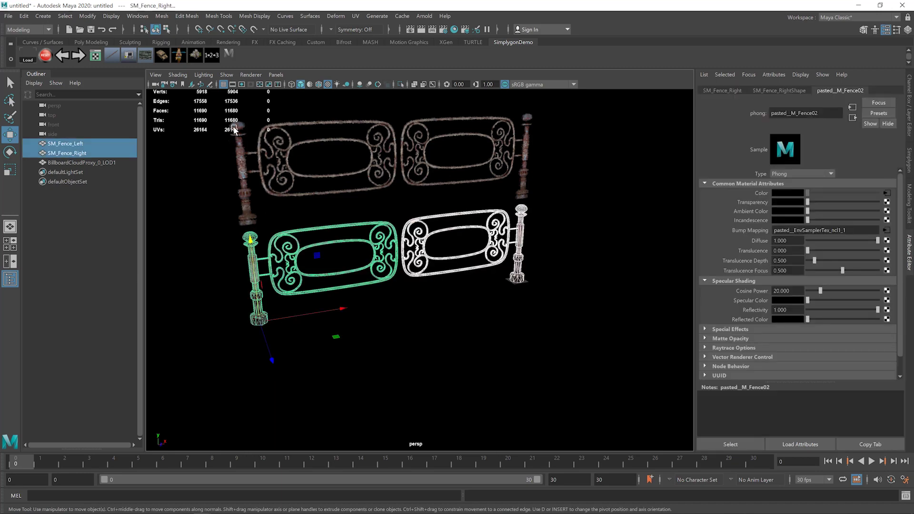
pyautogui.keyDown('alt'); pyautogui.moveTo(474, 257); pyautogui.dragTo(501, 284); pyautogui.keyUp('alt')
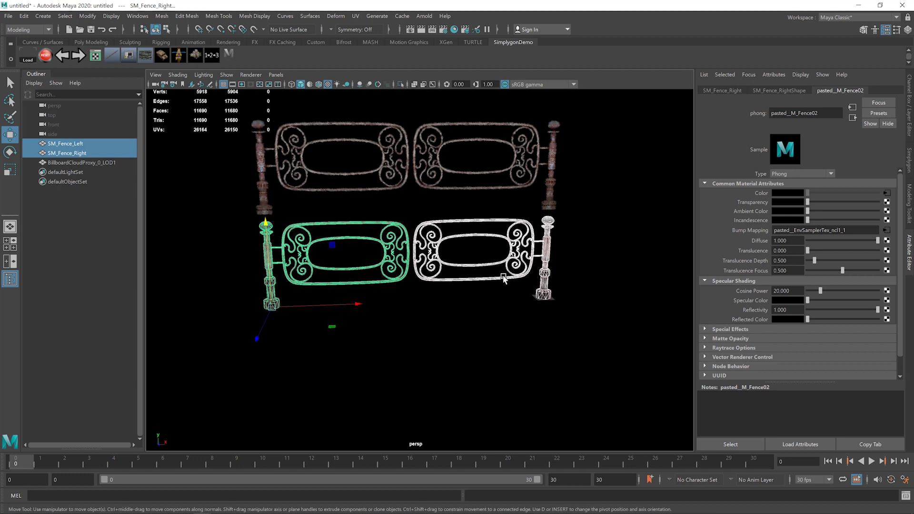
pyautogui.click(554, 232)
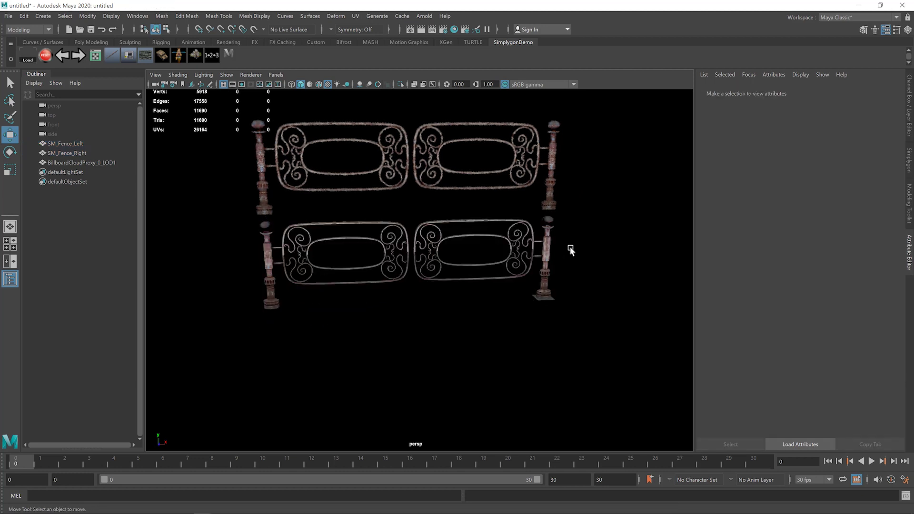
pyautogui.scroll(-8, 571, 250)
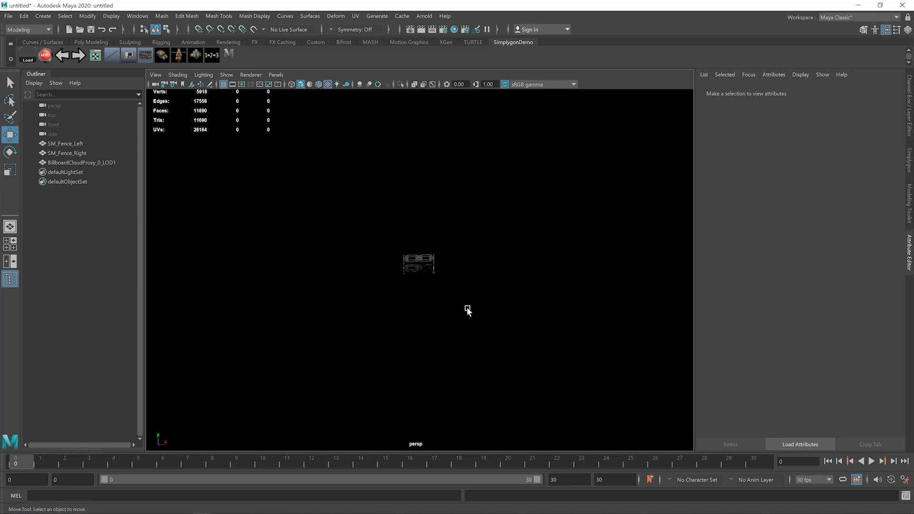
pyautogui.scroll(3, 462, 259)
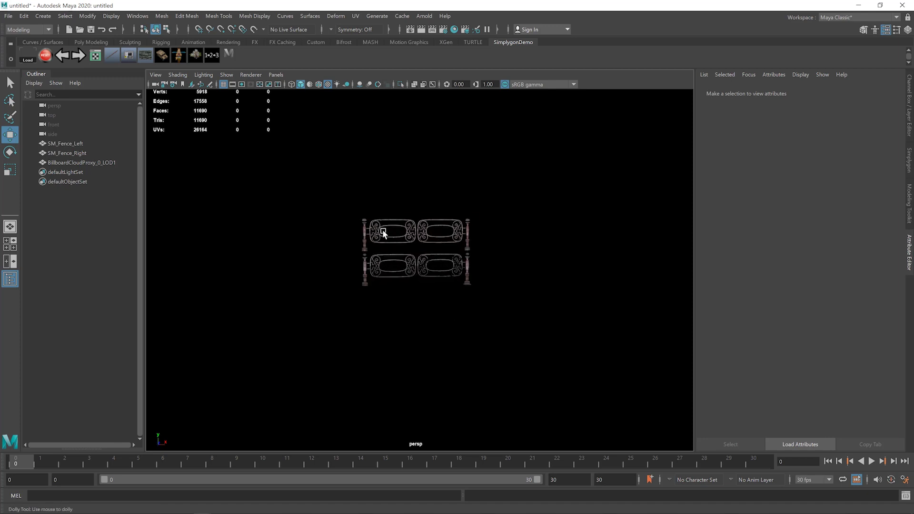
pyautogui.click(377, 229)
pyautogui.moveTo(471, 278)
pyautogui.keyDown('alt'); pyautogui.mouseDown()
pyautogui.moveTo(554, 280)
pyautogui.moveTo(483, 283)
pyautogui.mouseUp(); pyautogui.keyUp('alt')
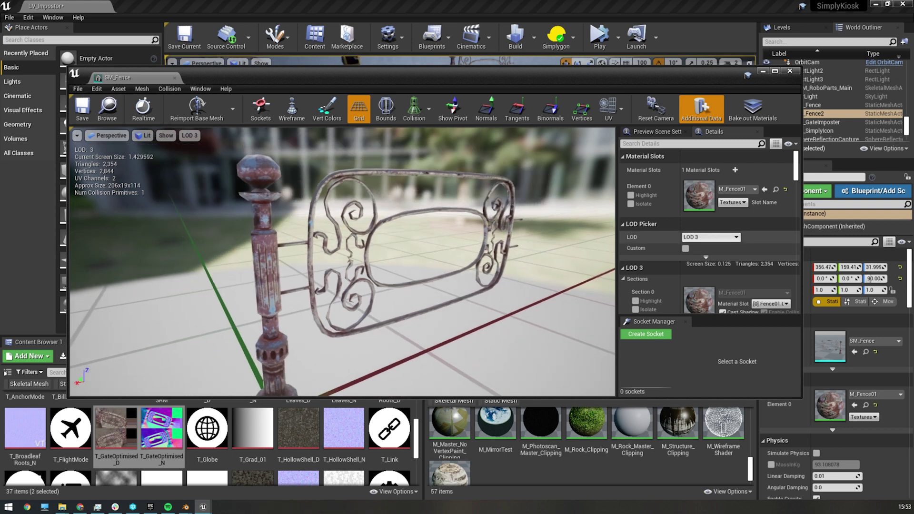
# Step: Import SM_GateImposter.FBX into SM_Fence as LOD level 4
pyautogui.scroll(-8, 709, 229)
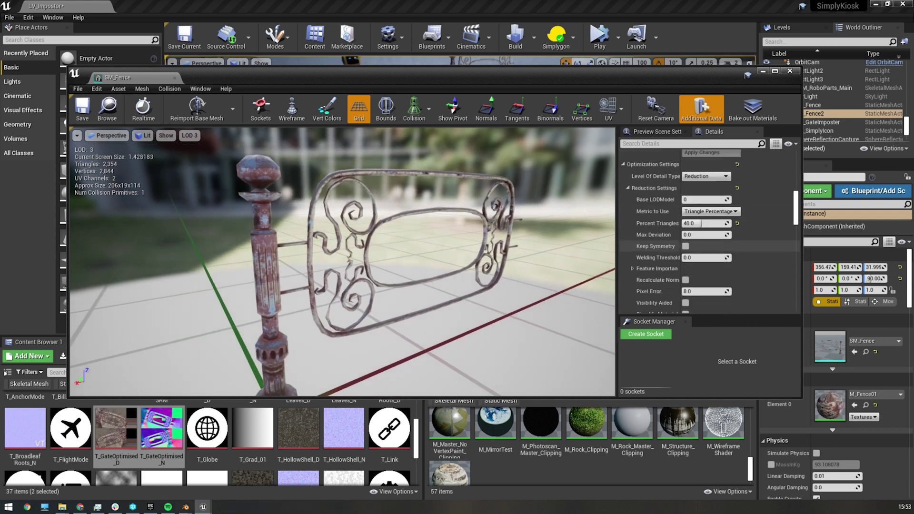
pyautogui.scroll(-3, 709, 228)
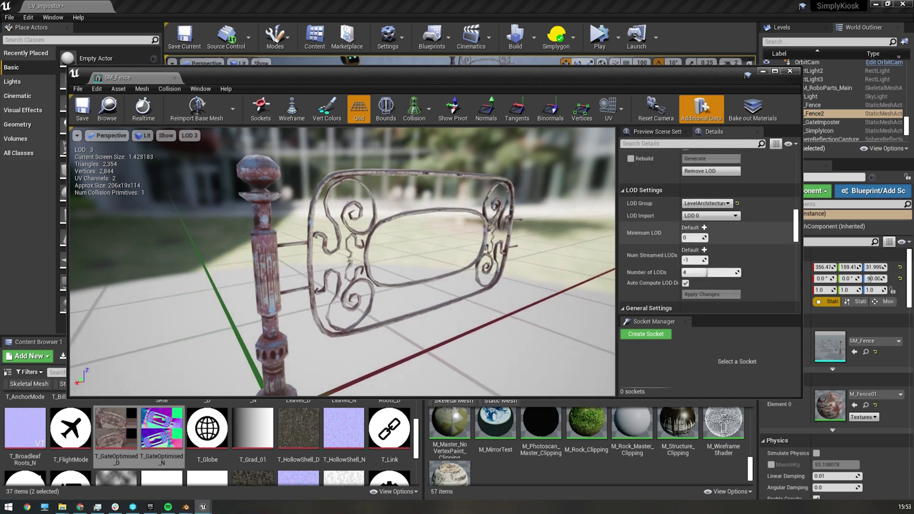
pyautogui.click(705, 248)
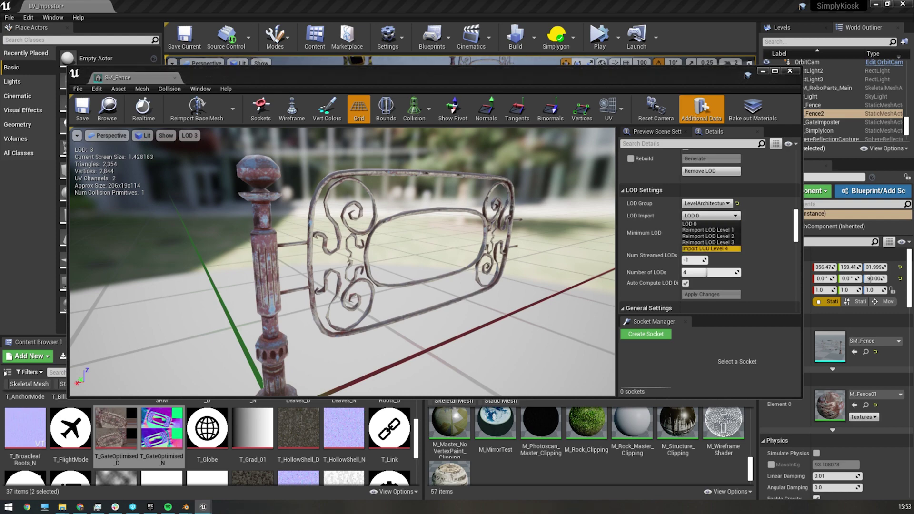
pyautogui.moveTo(212, 13); pyautogui.dragTo(354, 114)
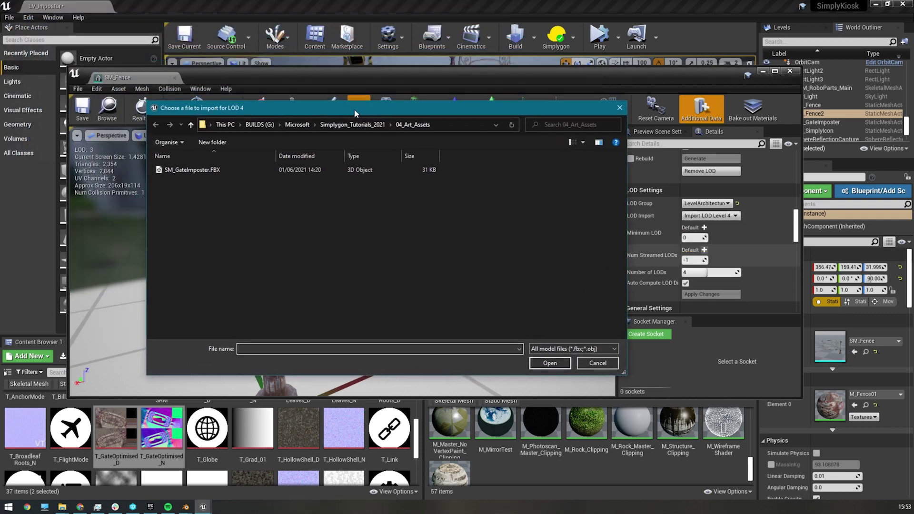
pyautogui.press('Return')
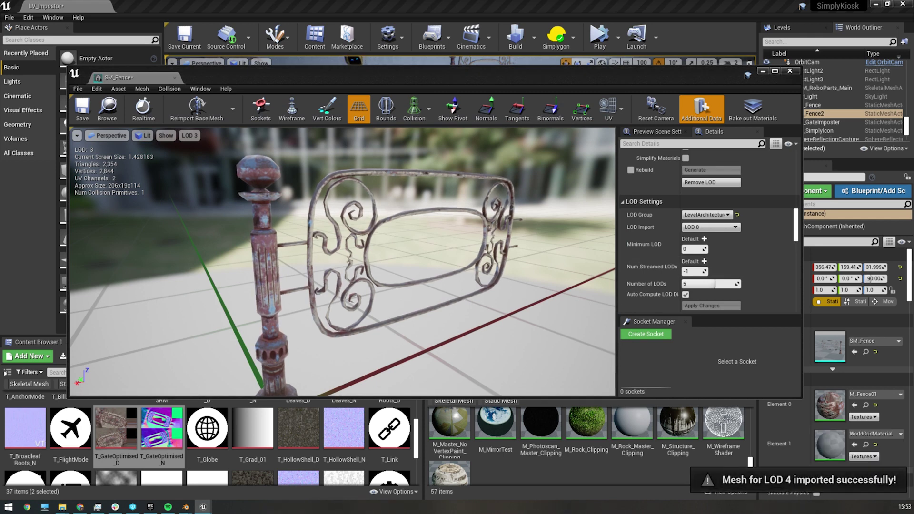
pyautogui.scroll(10, 709, 228)
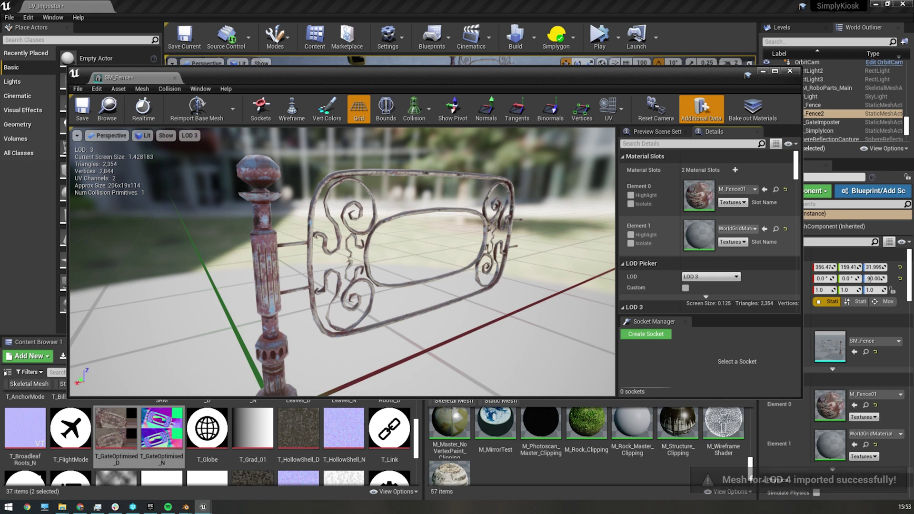
# Step: Preview the 13-triangle LOD 4 impostor card in the SM_Fence viewport
pyautogui.click(189, 136)
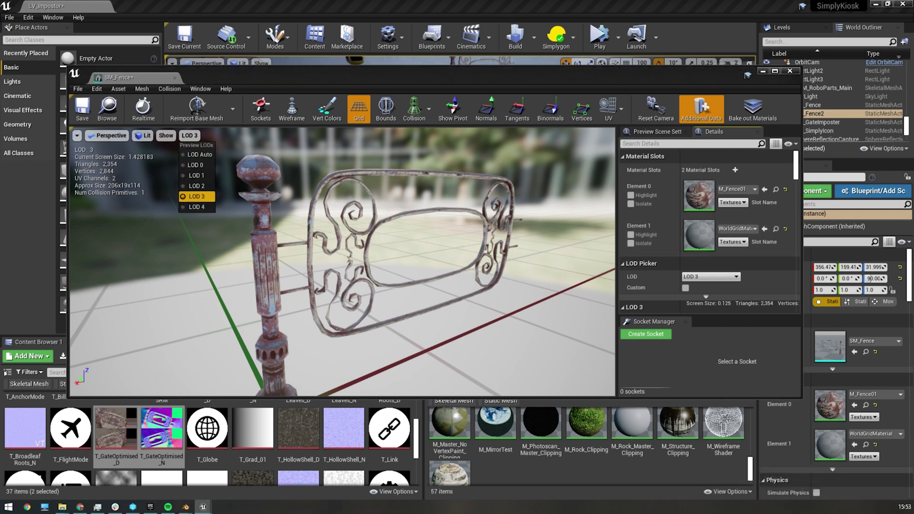
pyautogui.click(191, 205)
pyautogui.moveTo(343, 261); pyautogui.dragTo(305, 258)
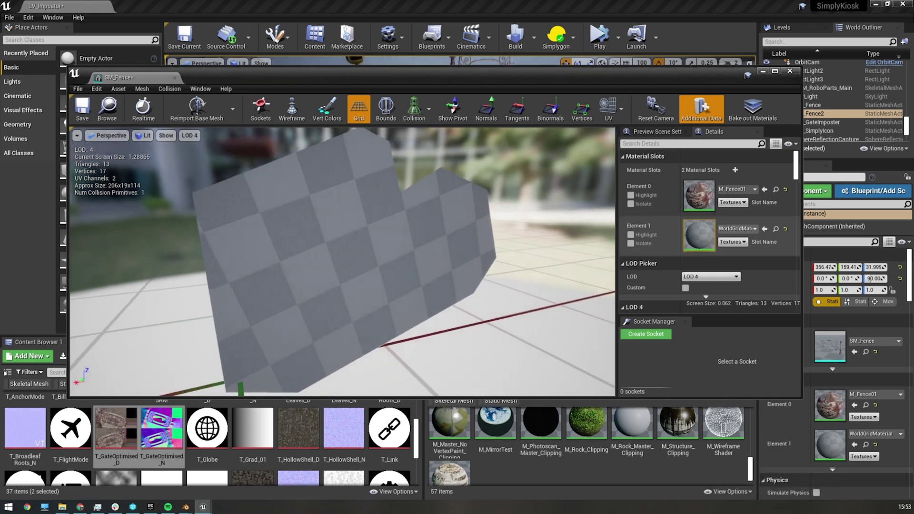
pyautogui.scroll(-10, 710, 231)
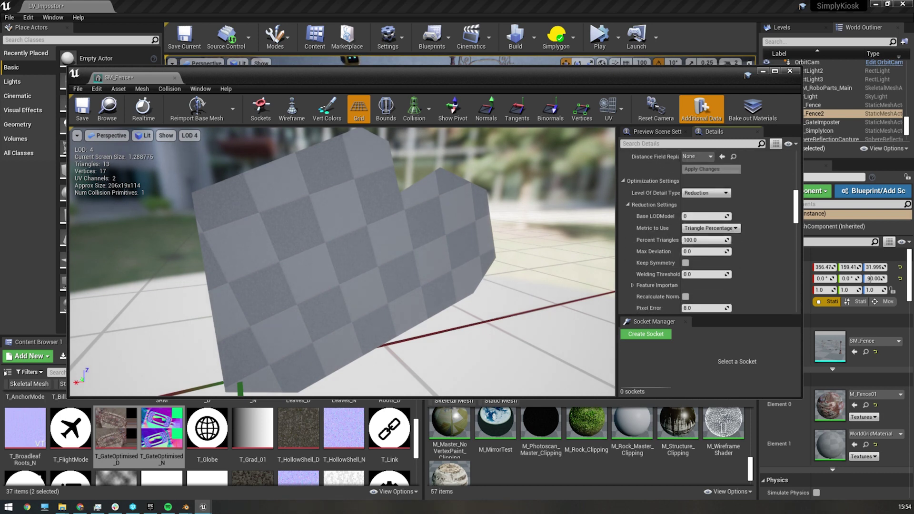
pyautogui.scroll(-10, 710, 231)
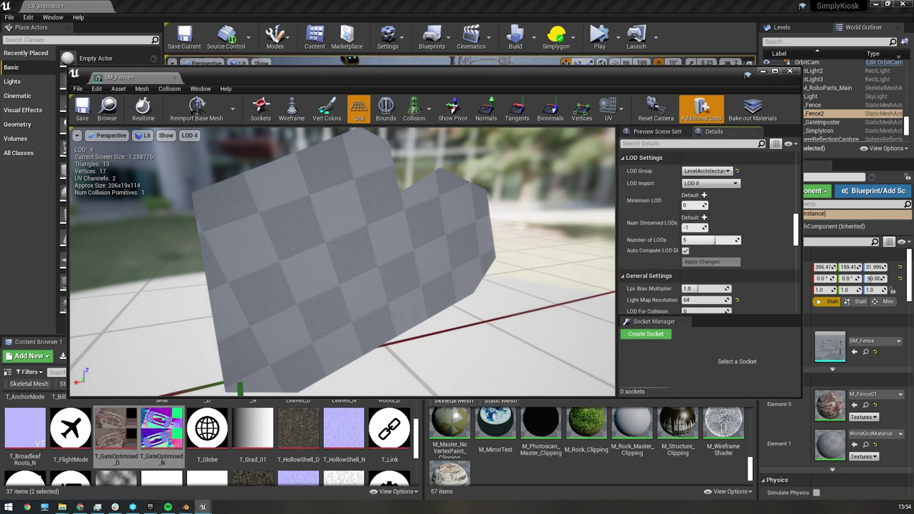
pyautogui.scroll(10, 709, 231)
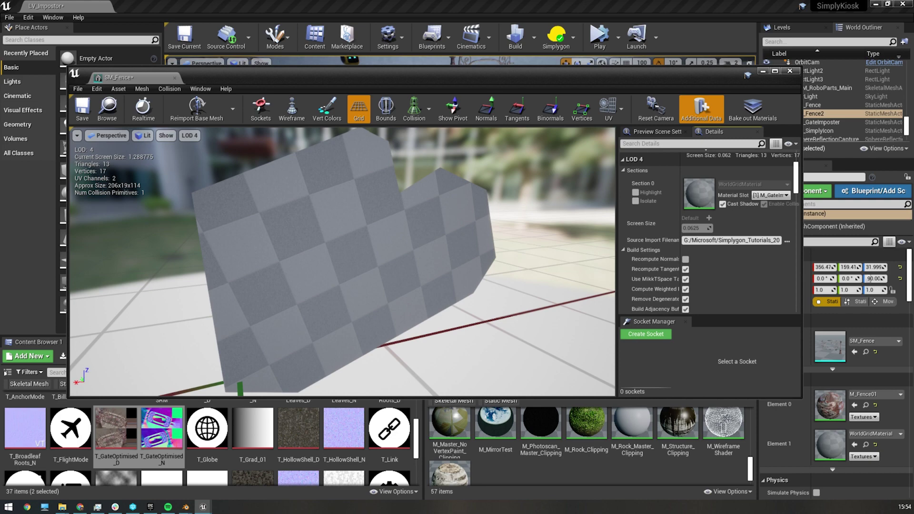
pyautogui.scroll(-1, 591, 448)
# Step: Create M_ImpostorGate, wire the normal texture and a 0.5 roughness constant, and save
pyautogui.rightClick(495, 447)
pyautogui.click(495, 157)
pyautogui.write('M_Im')
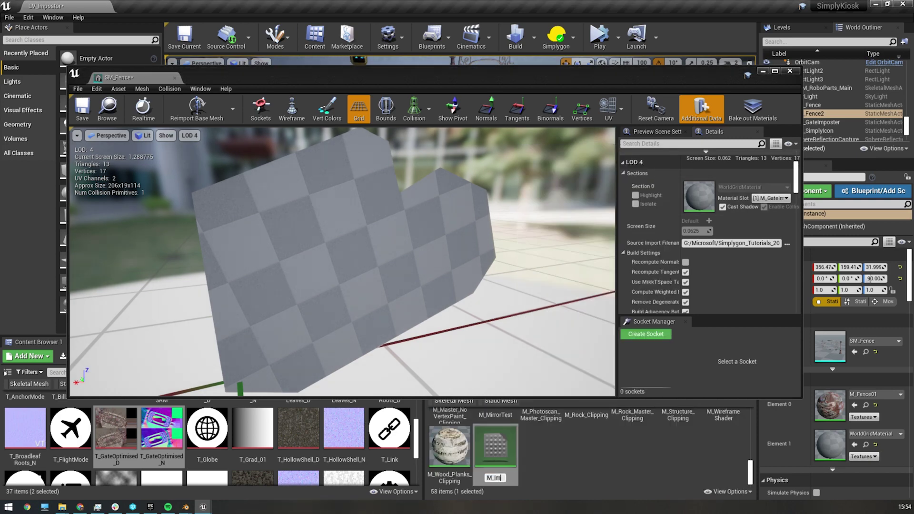
pyautogui.write('postorGate')
pyautogui.press('Return')
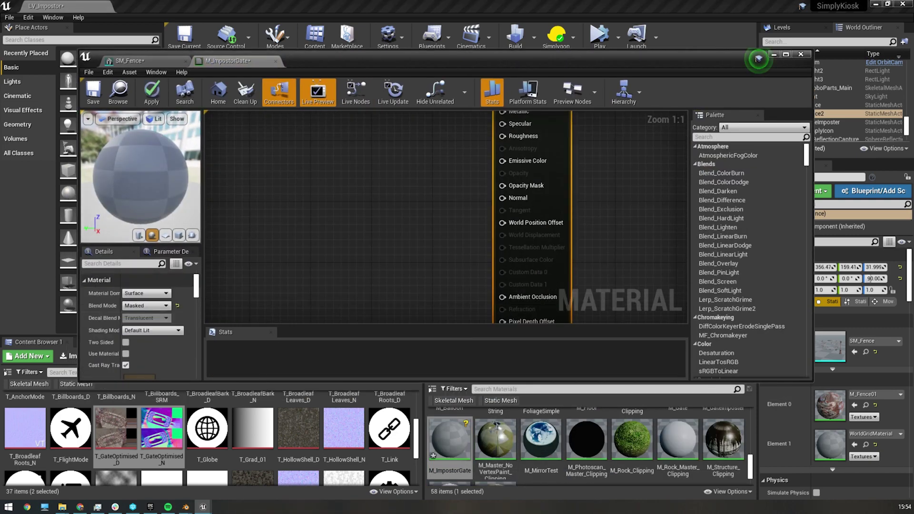
pyautogui.moveTo(326, 281); pyautogui.dragTo(457, 244)
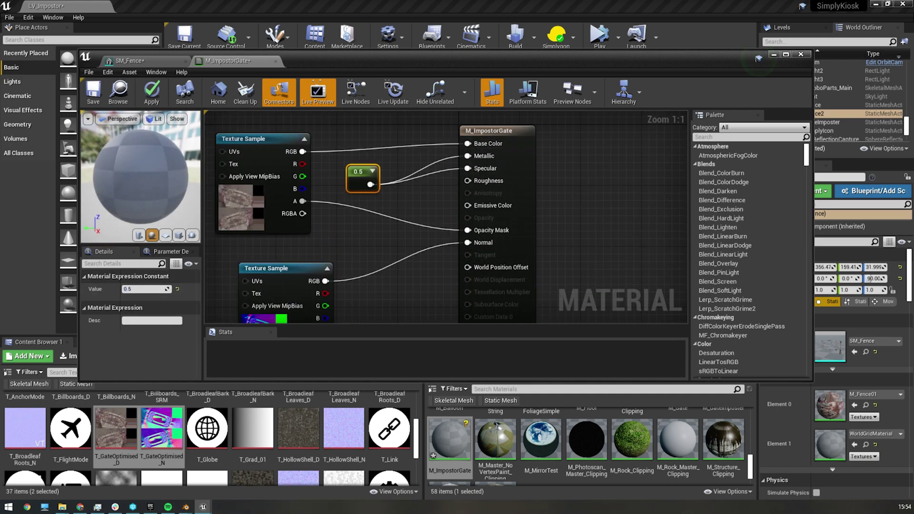
pyautogui.keyDown('ctrl'); pyautogui.moveTo(468, 168); pyautogui.dragTo(468, 180); pyautogui.keyUp('ctrl')
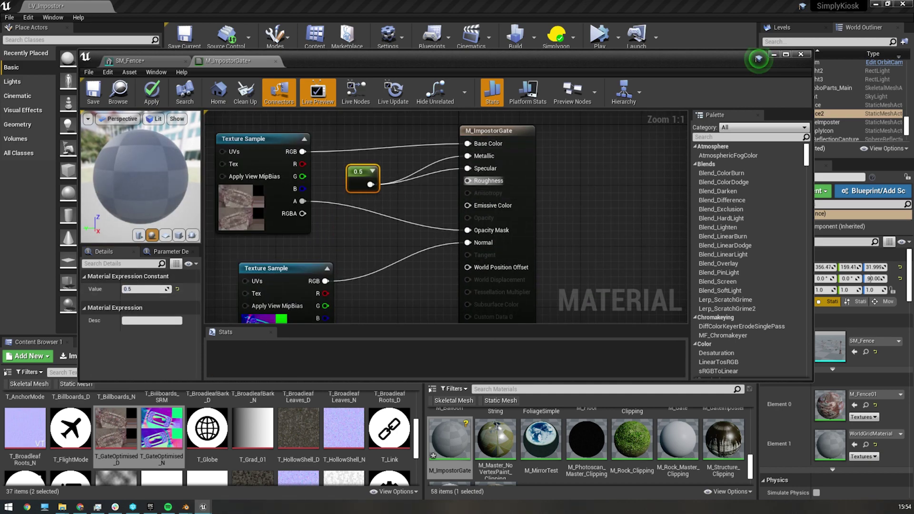
pyautogui.hotkey('ctrl', 's')
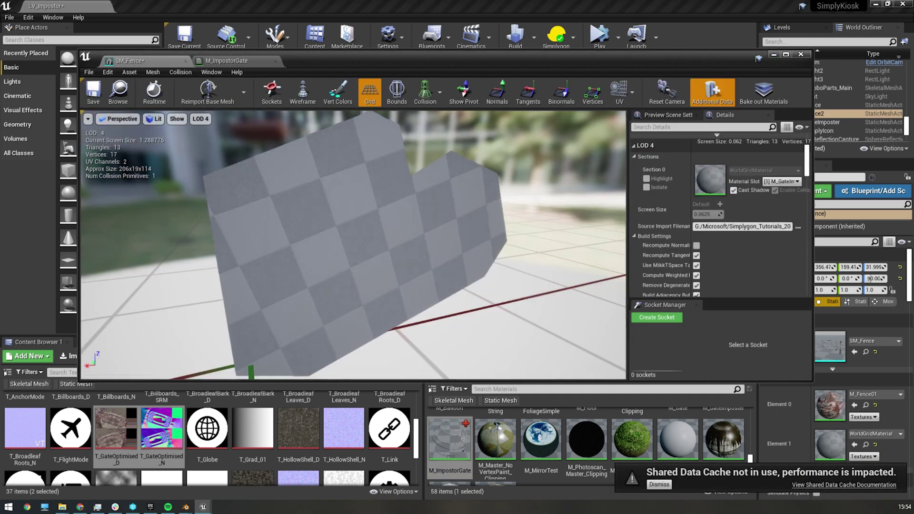
# Step: Assign M_ImpostorGate to Material Slot Element 1, then close the SM_Fence editor
pyautogui.scroll(5, 721, 214)
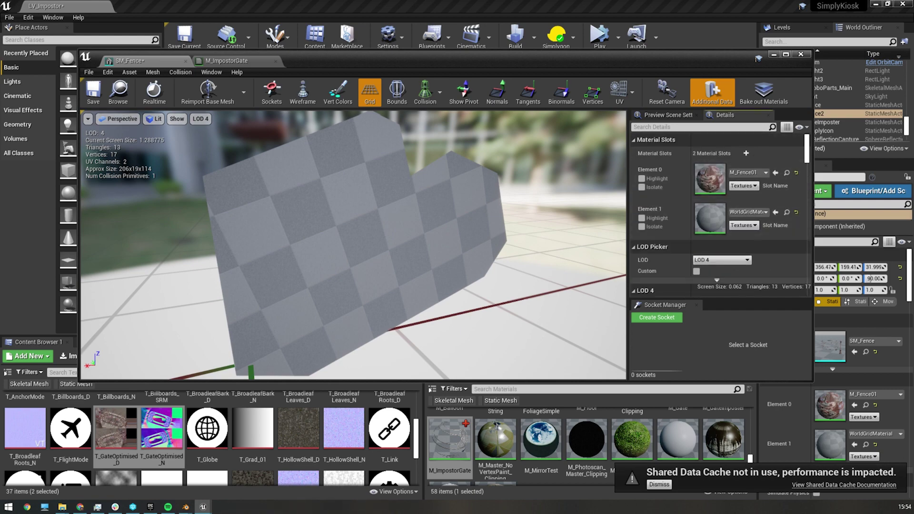
pyautogui.moveTo(451, 438); pyautogui.dragTo(733, 219)
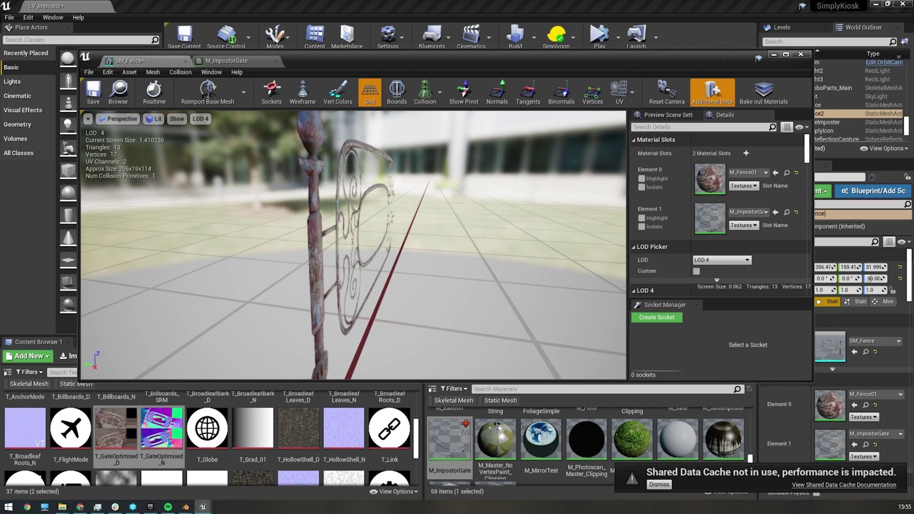
pyautogui.moveTo(353, 245); pyautogui.dragTo(452, 245)
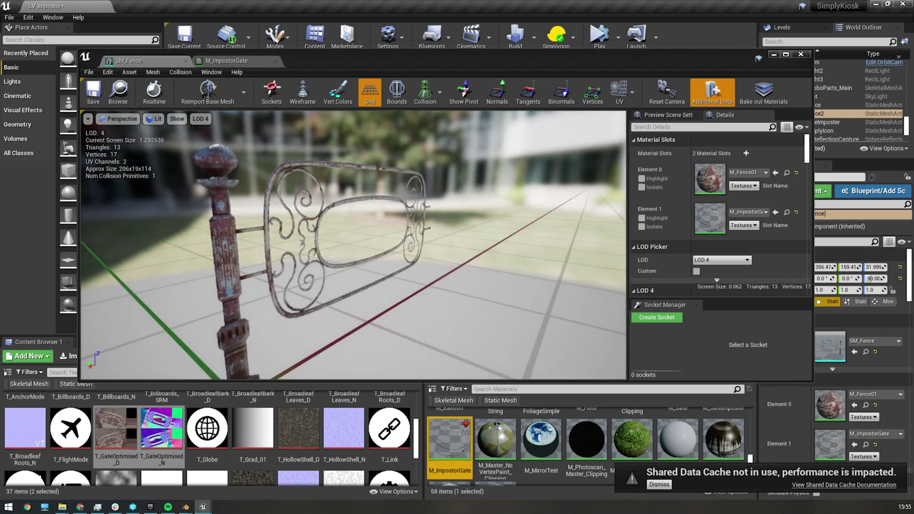
pyautogui.click(774, 54)
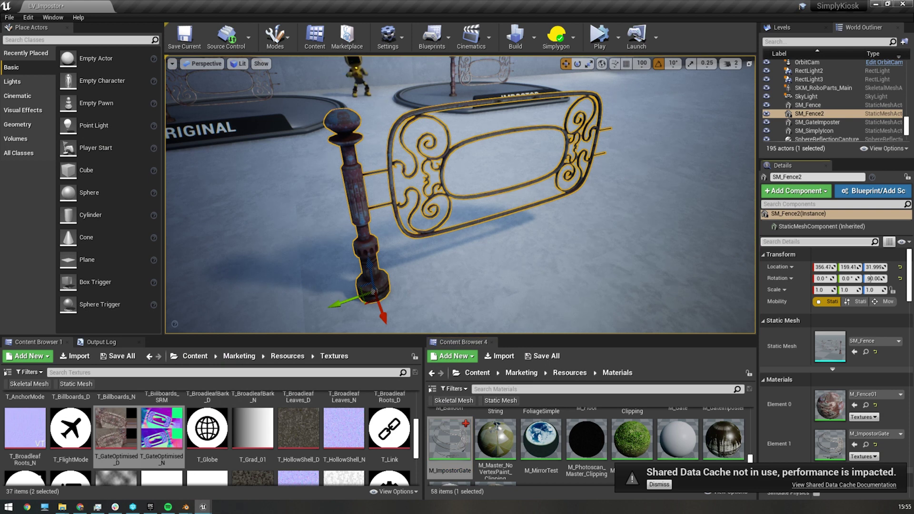
# Step: Filter the actor's Details panel by 'lod' and switch the viewport to Brush Wireframe view mode
pyautogui.click(817, 242)
pyautogui.write('lod')
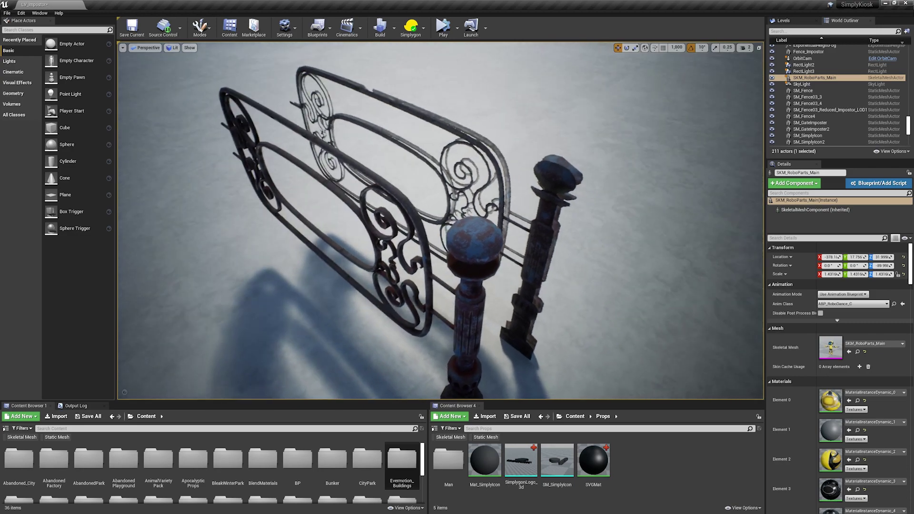
pyautogui.click(176, 48)
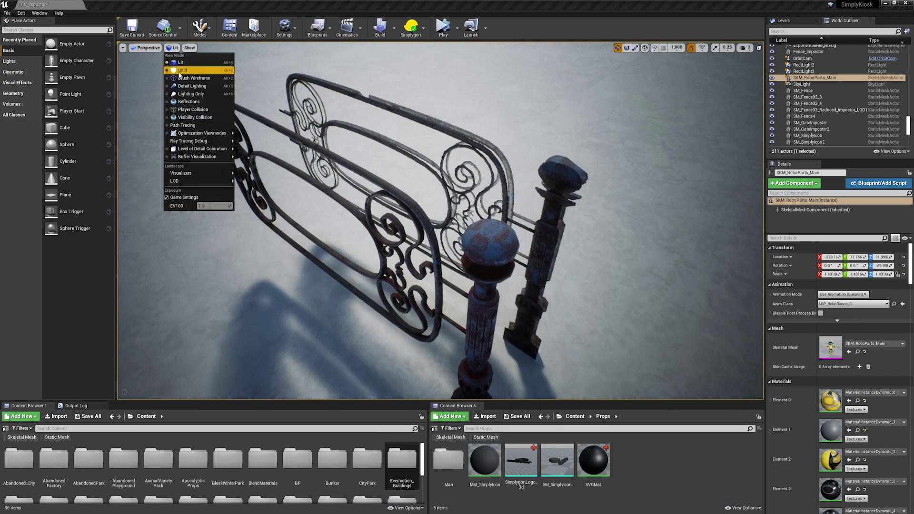
pyautogui.click(182, 76)
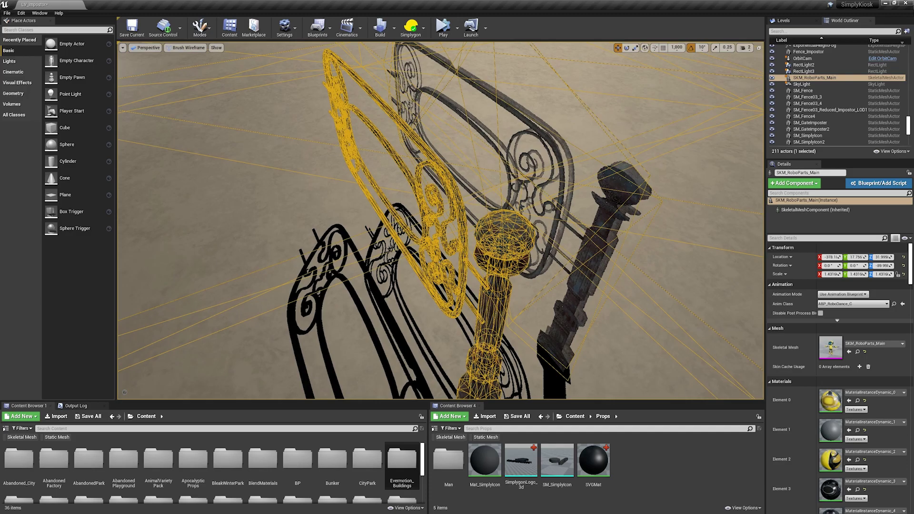